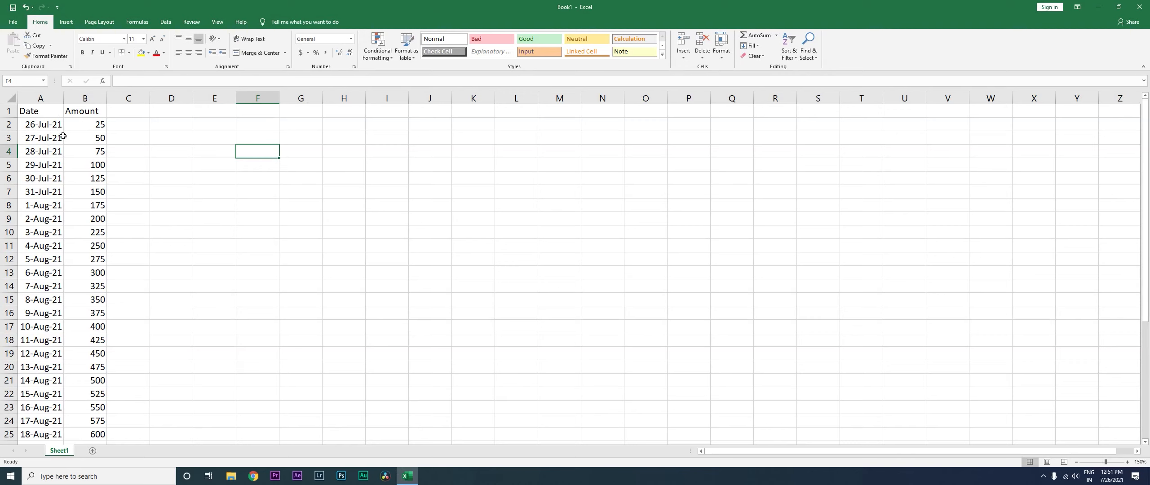
Start a SUMIFS formula in F4 that sums column B where column A meets the criterion ">=2021/07/01".
type("=sumi")
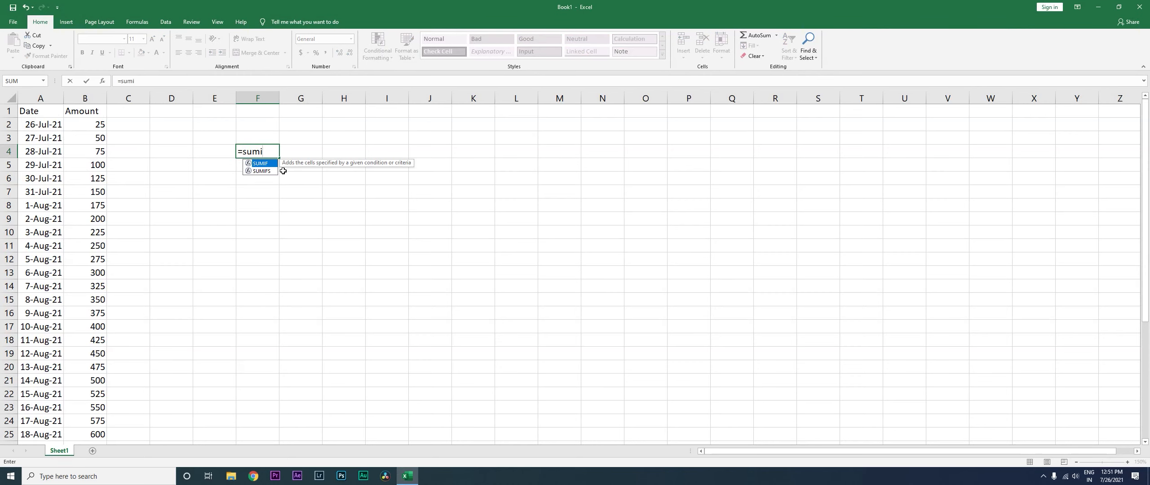
key("Down")
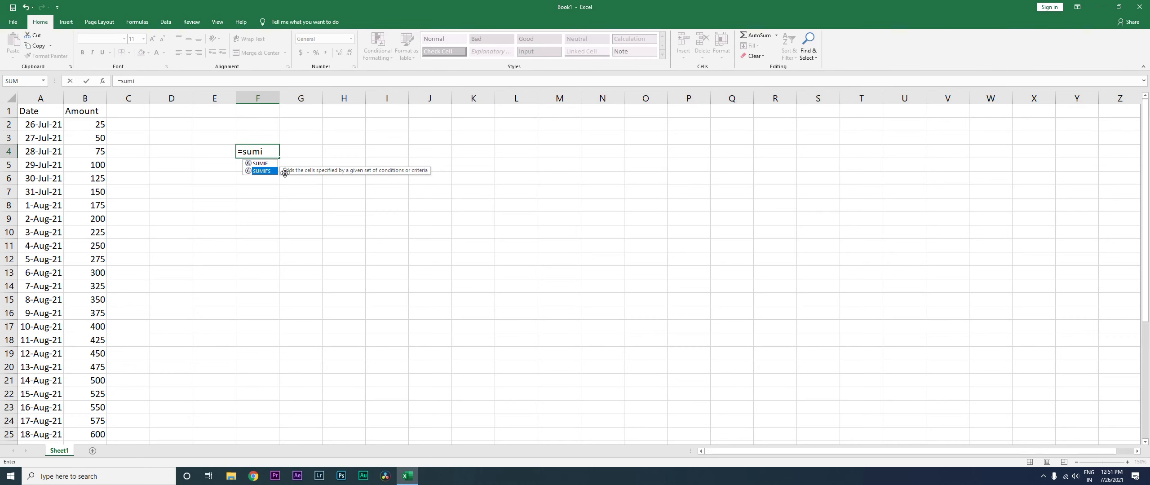
key("Tab")
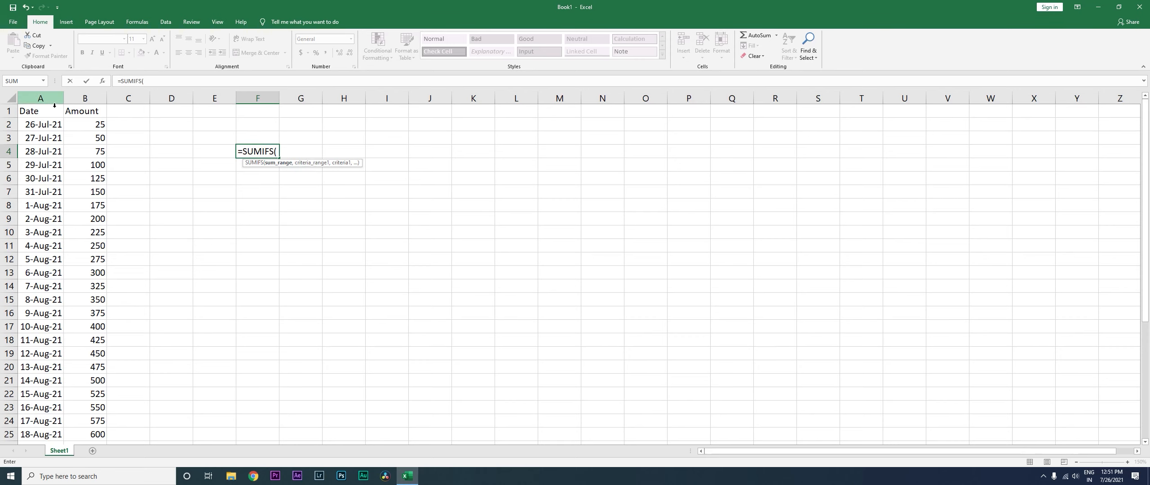
left_click(100, 106)
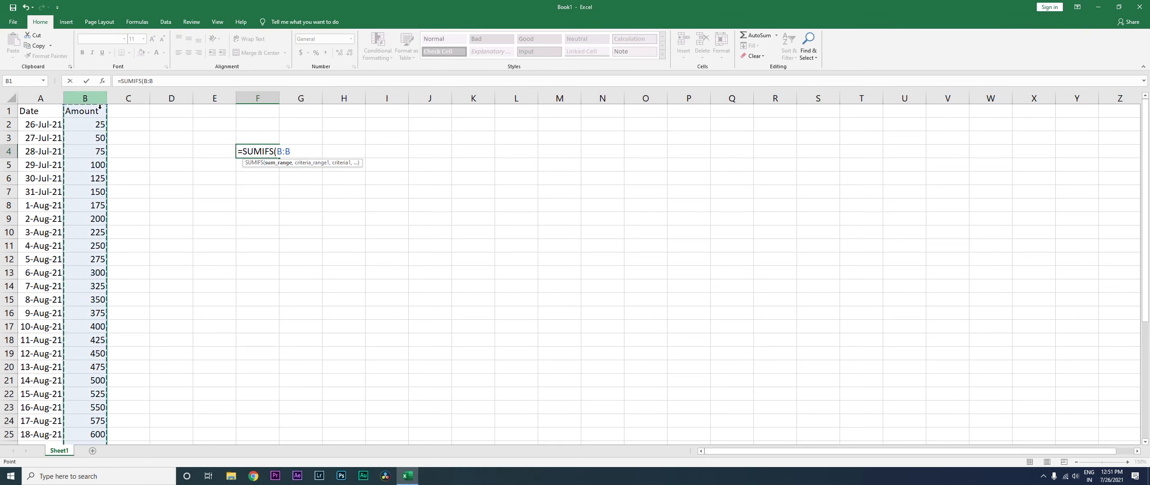
type(",")
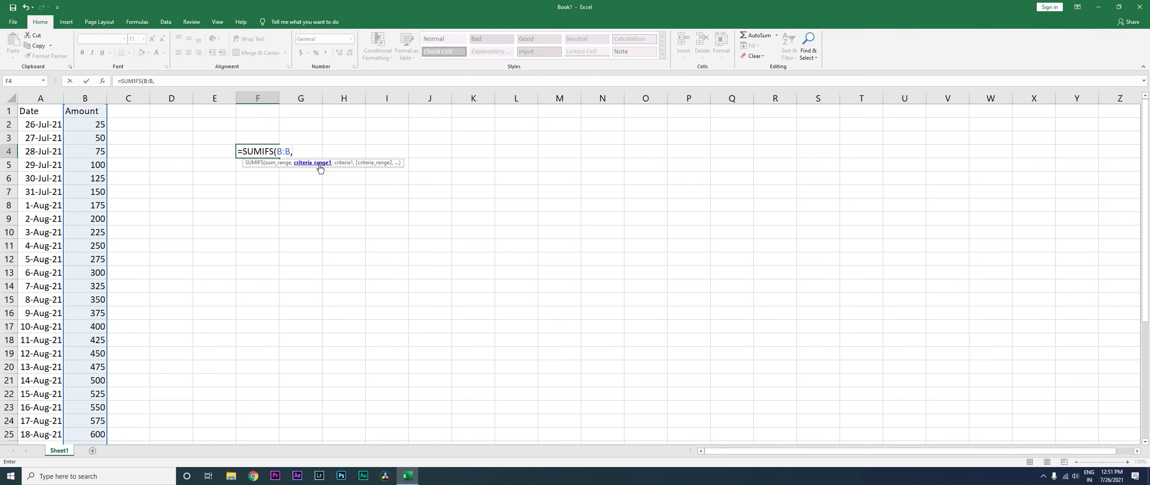
left_click(53, 106)
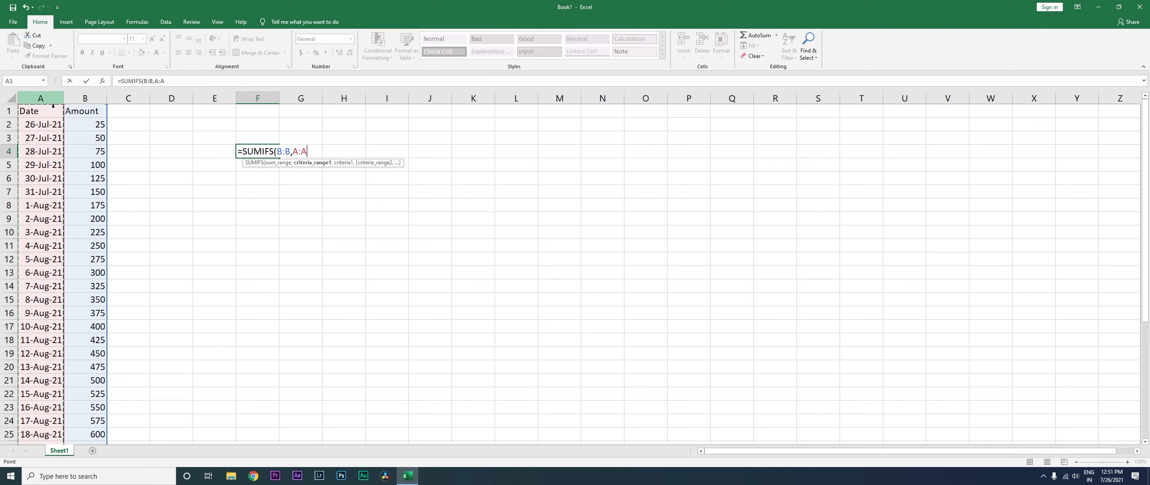
type(",")
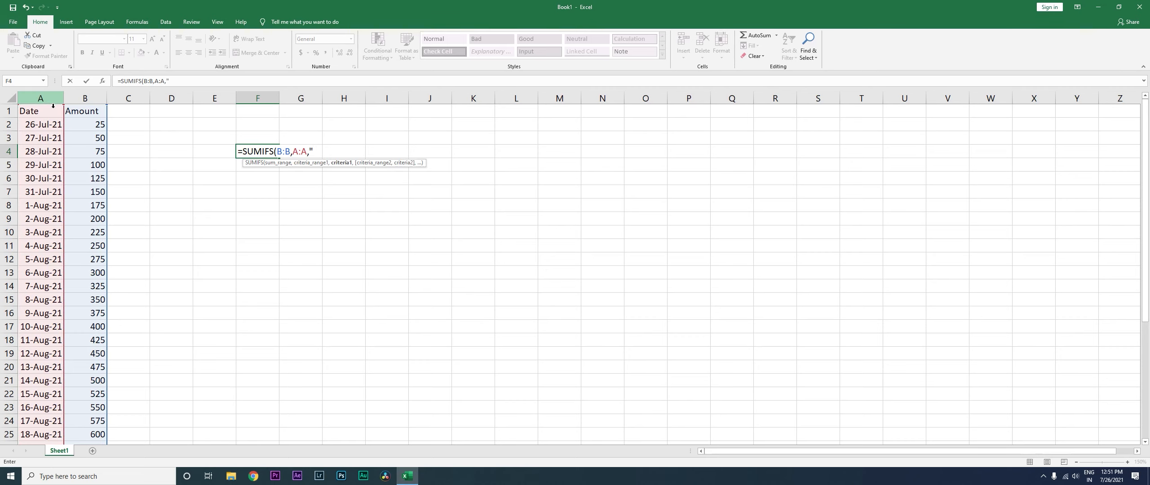
type("\">=")
type("2021/07/01")
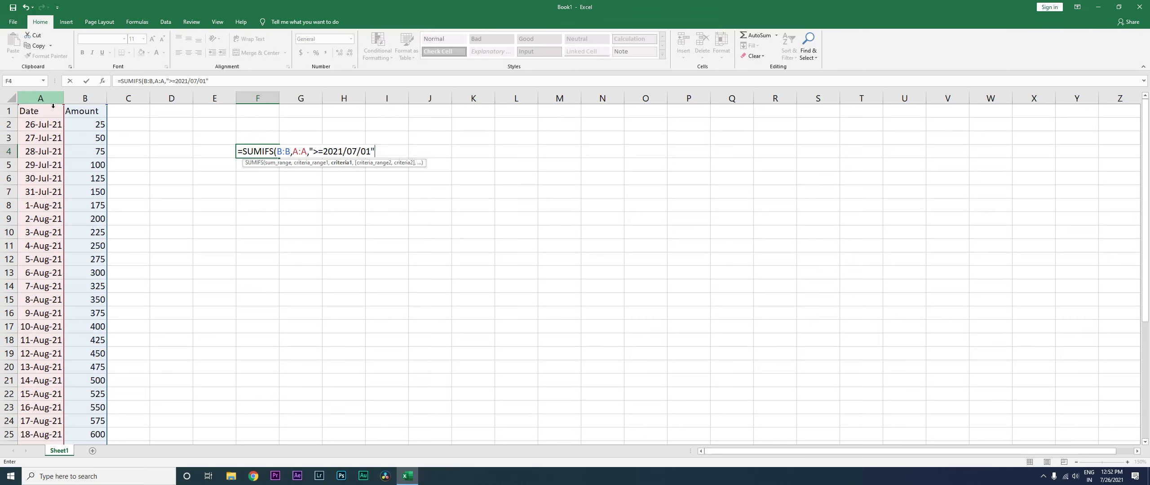
Complete the F4 formula with a second criterion, "<=2021/07/31", on column A.
type(",")
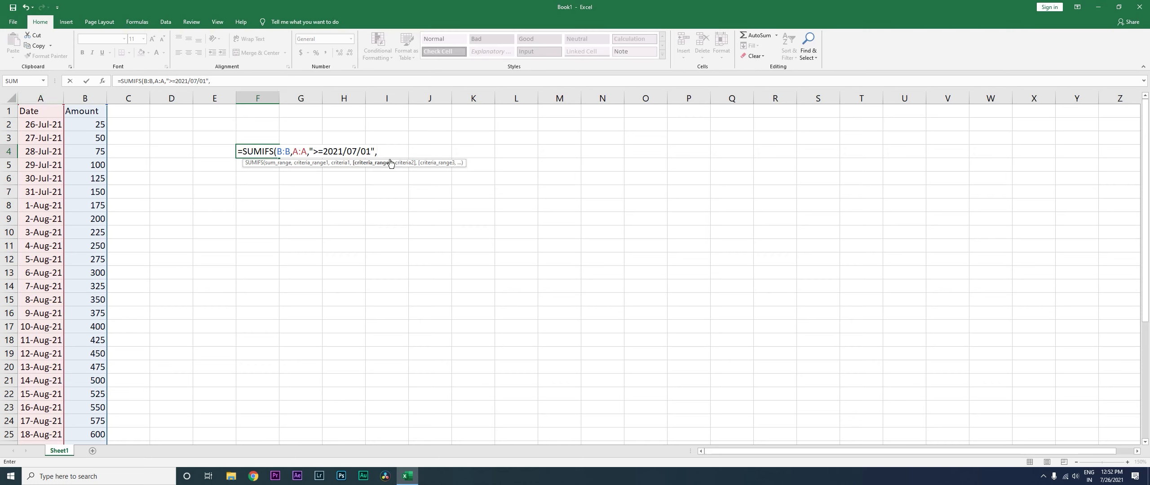
left_click(49, 106)
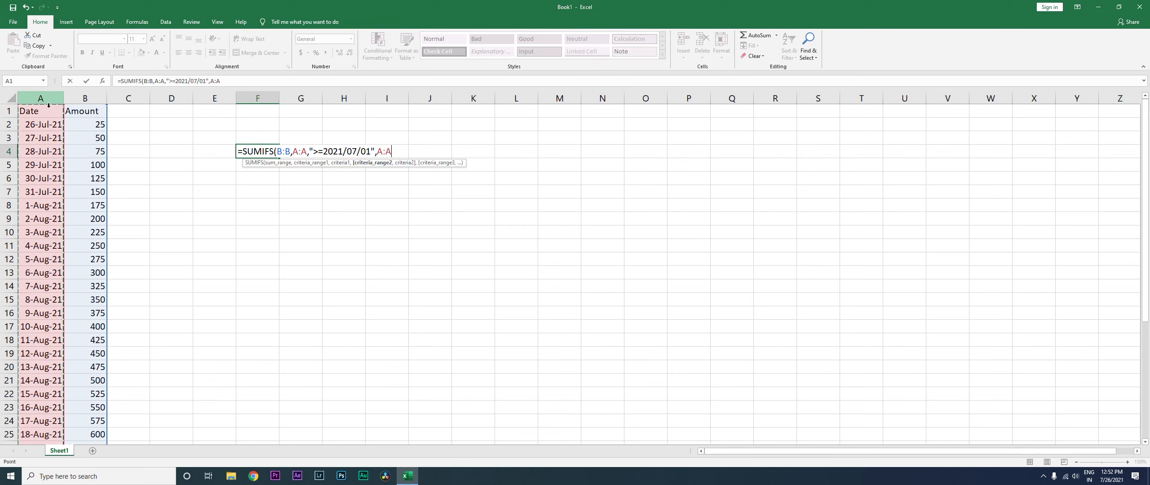
type(",")
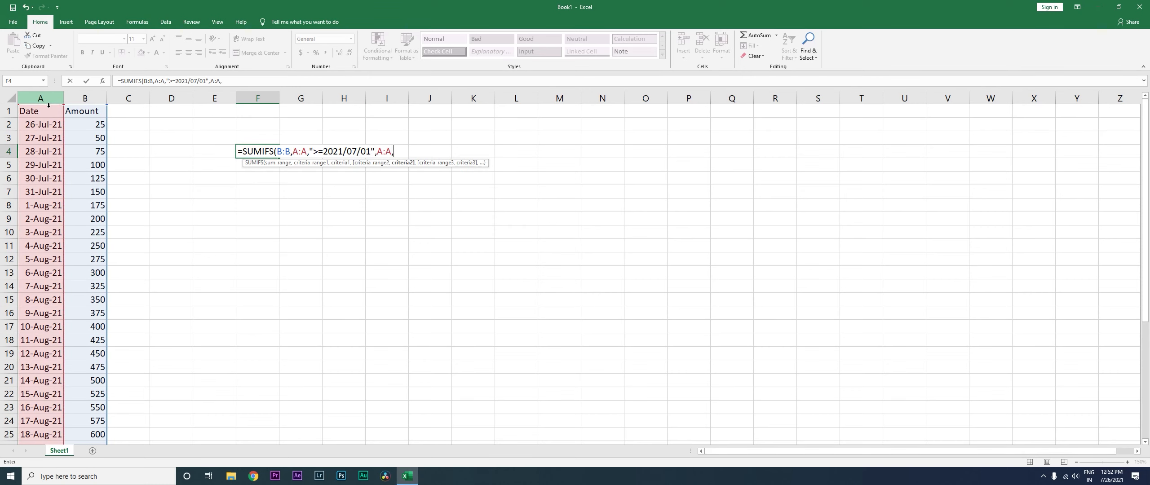
type("\"<=2021/07/31\"")
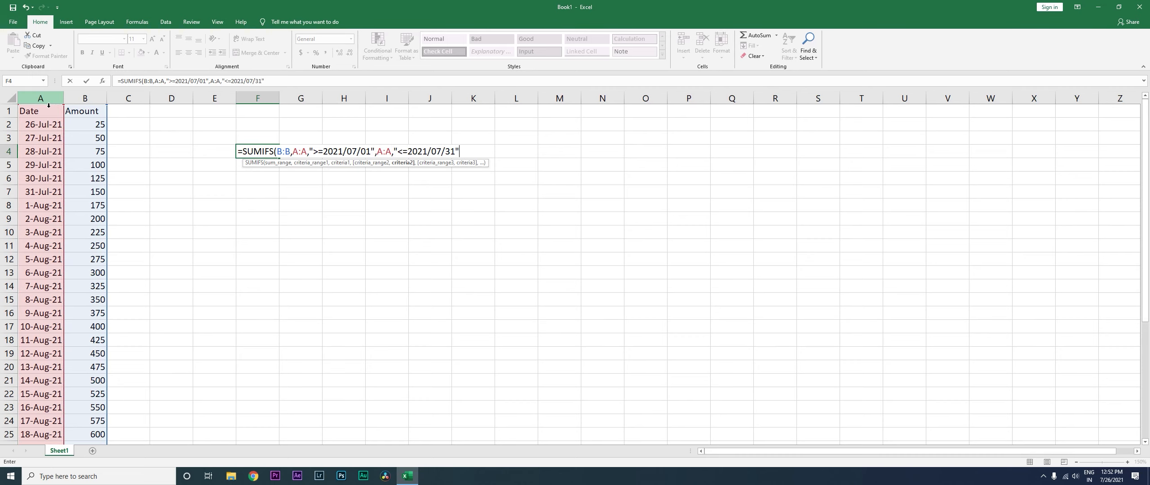
type(")")
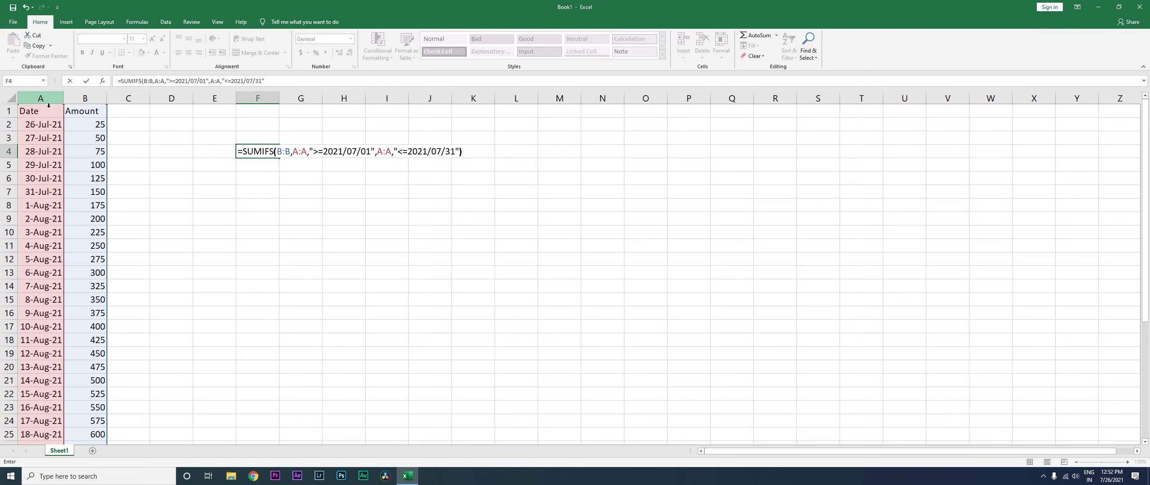
key("Return")
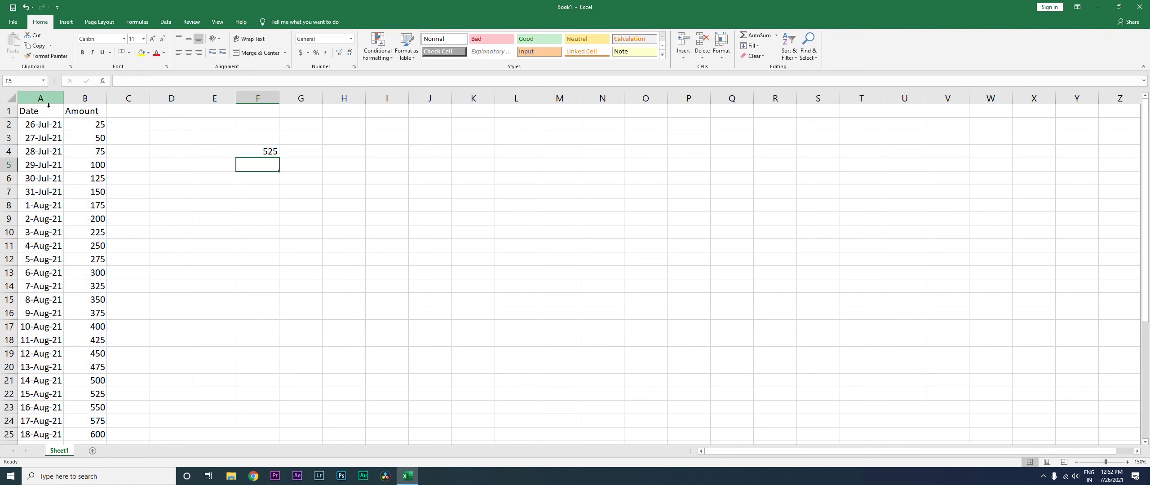
key("Up")
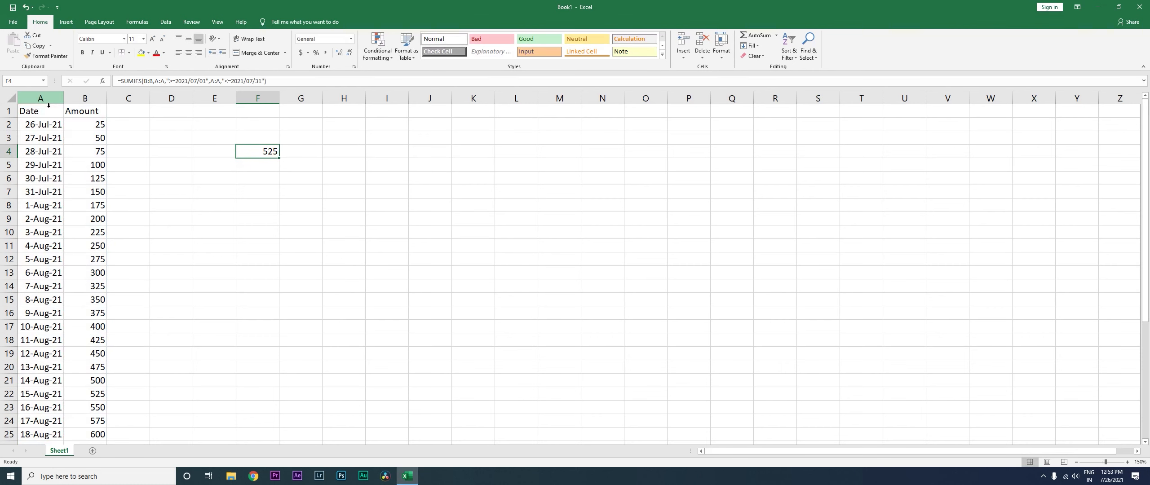
Check the July amounts in B2:B7 against the result in F4 and review its formula.
left_click_drag(97, 192, 103, 130)
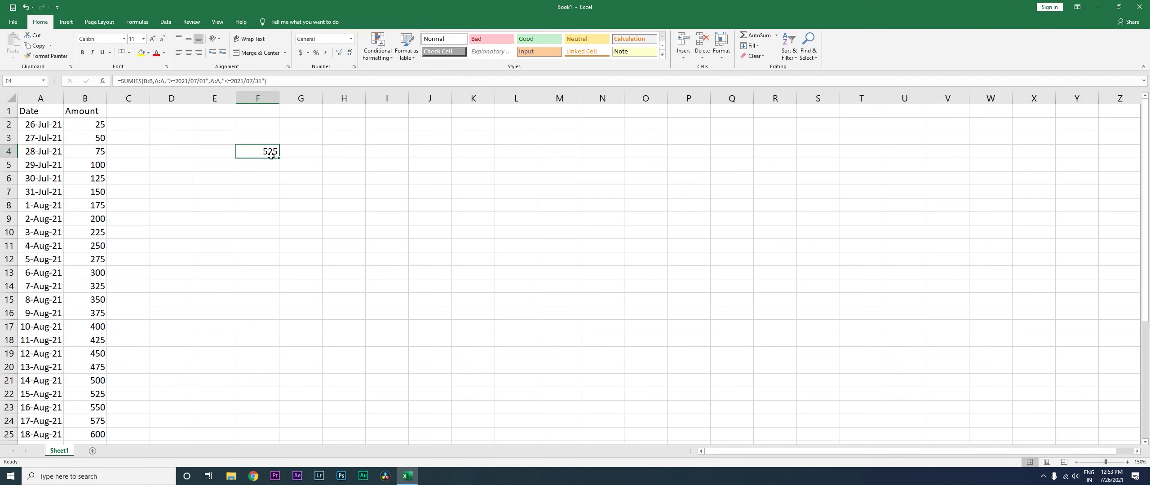
left_click(341, 156)
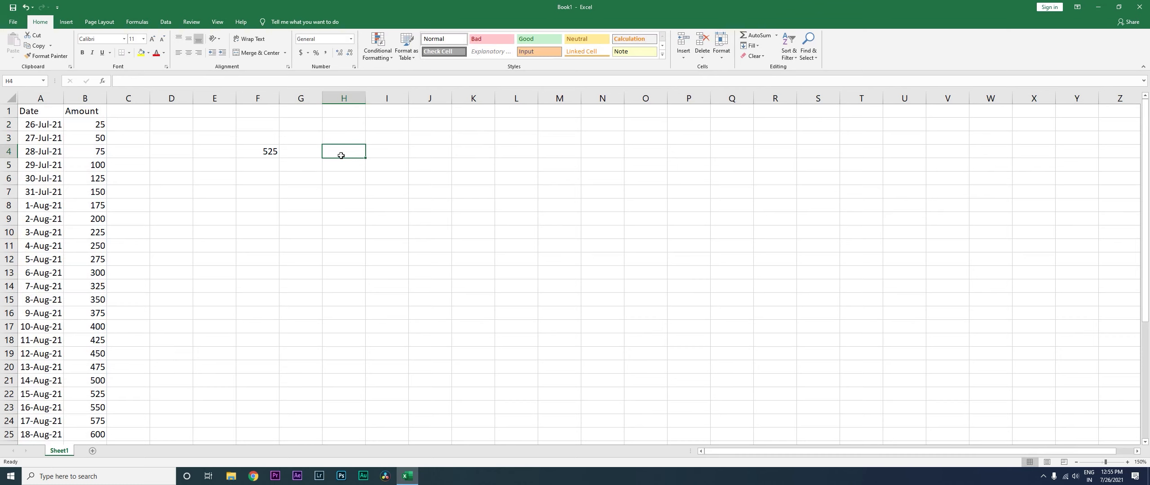
left_click(267, 151)
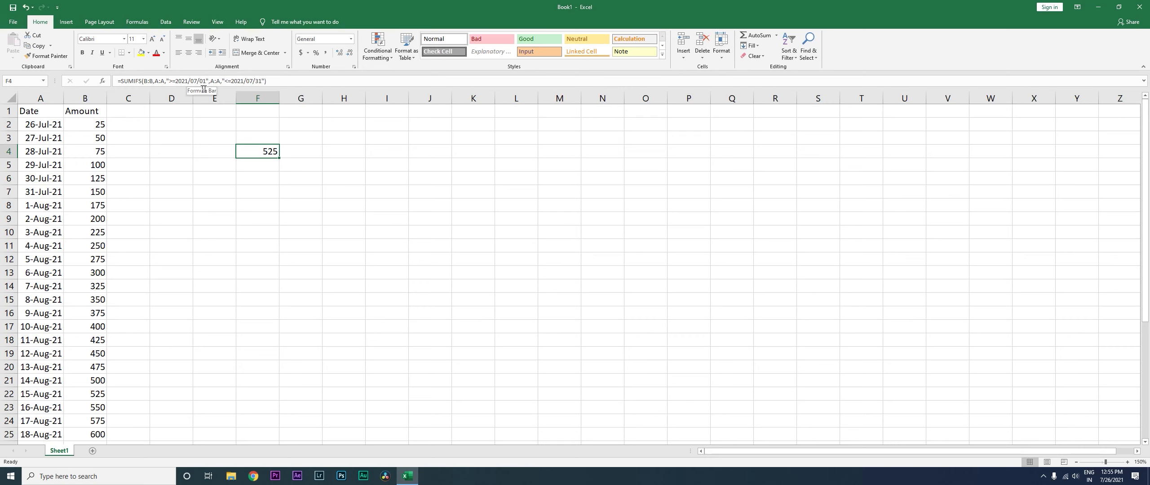
left_click(355, 153)
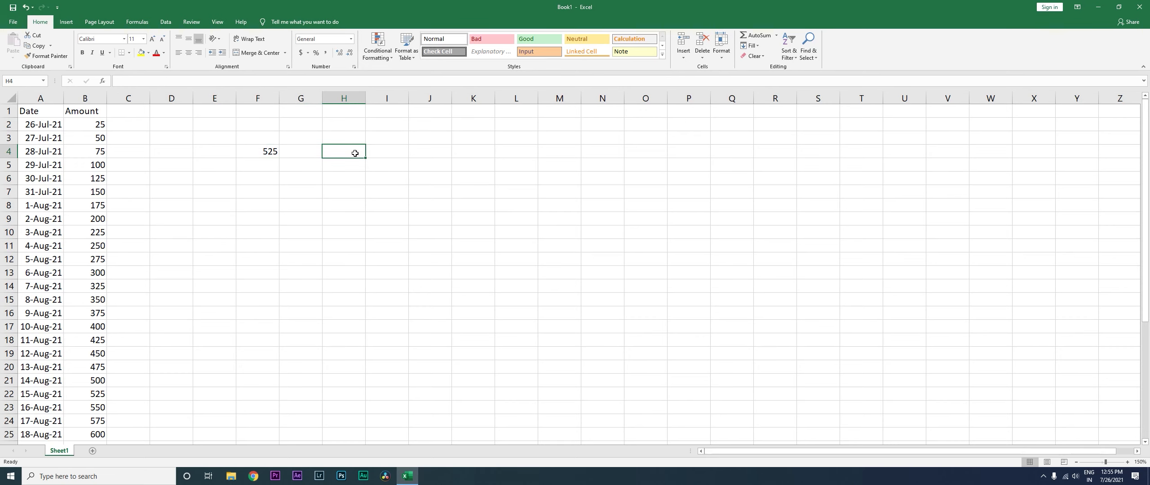
Enter the start date 1-Jul-2021 in H2 and the end date 31-Jul-2021 in I2.
left_click(346, 130)
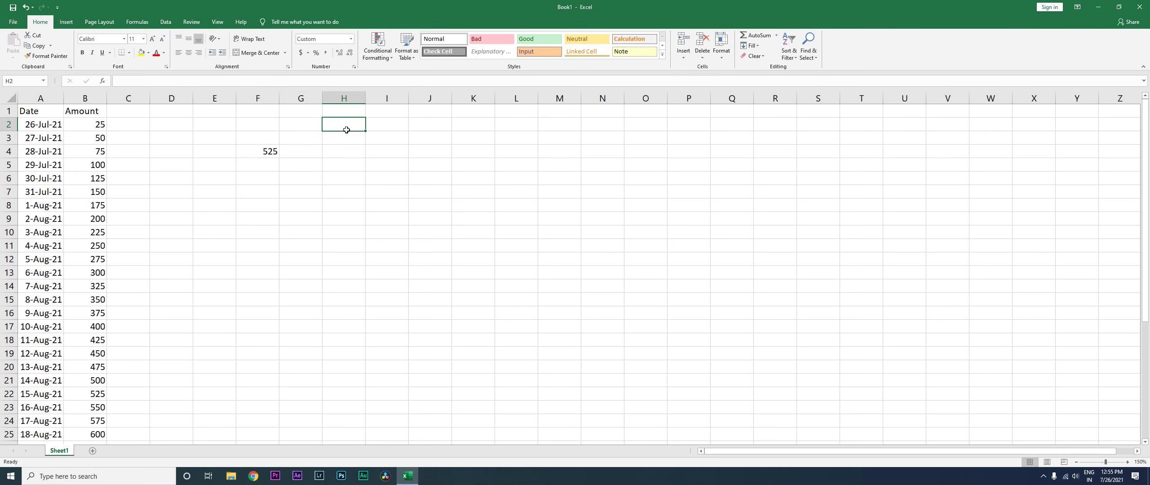
type("1-Jul-2021")
key("Tab")
type("3")
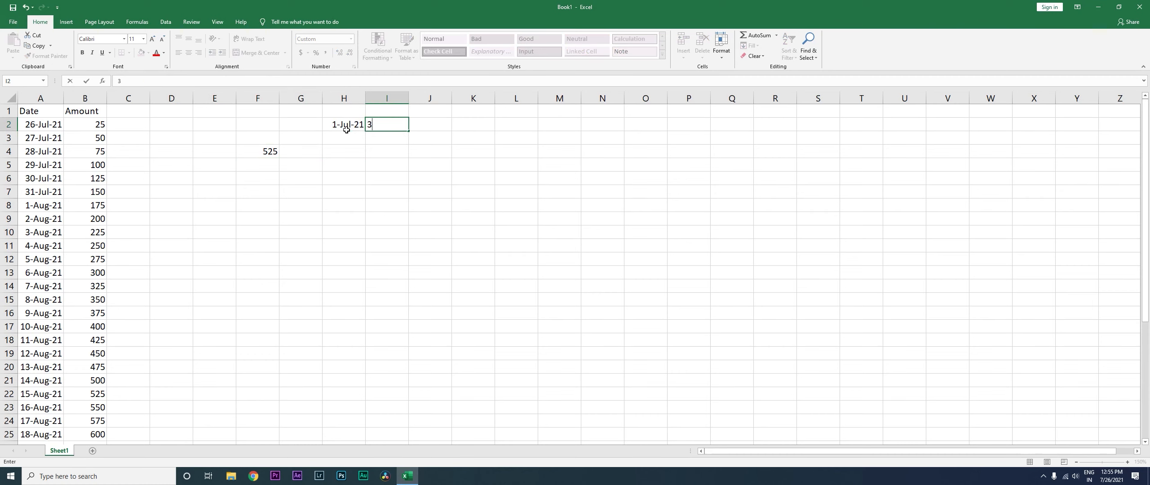
type("1-Jul2021")
key("BackSpace")
key("BackSpace")
key("BackSpace")
key("BackSpace")
type("-2021")
key("Return")
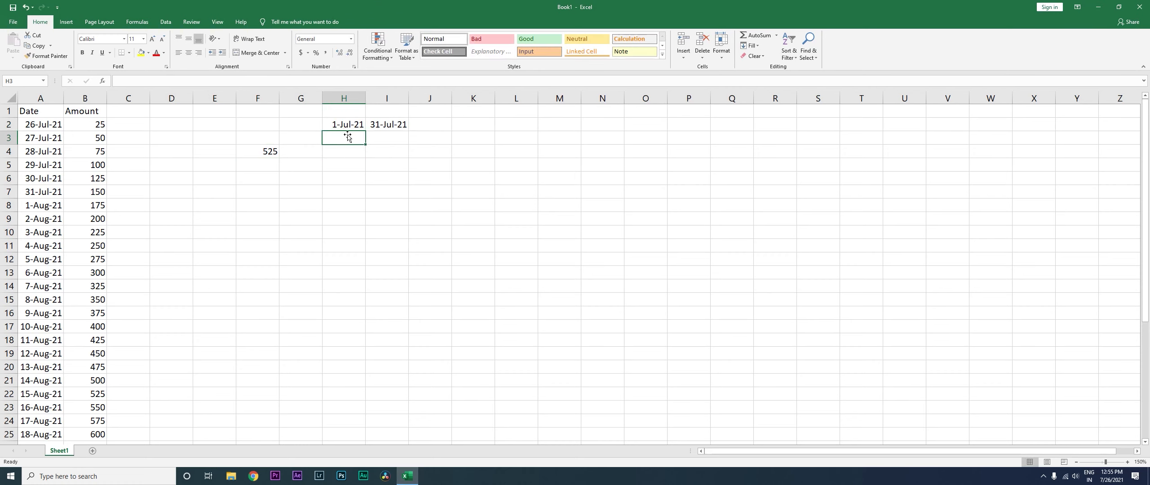
Start a SUMIFS formula in H4 with column B as the sum range and column A as the first criteria range.
left_click(345, 157)
type("=")
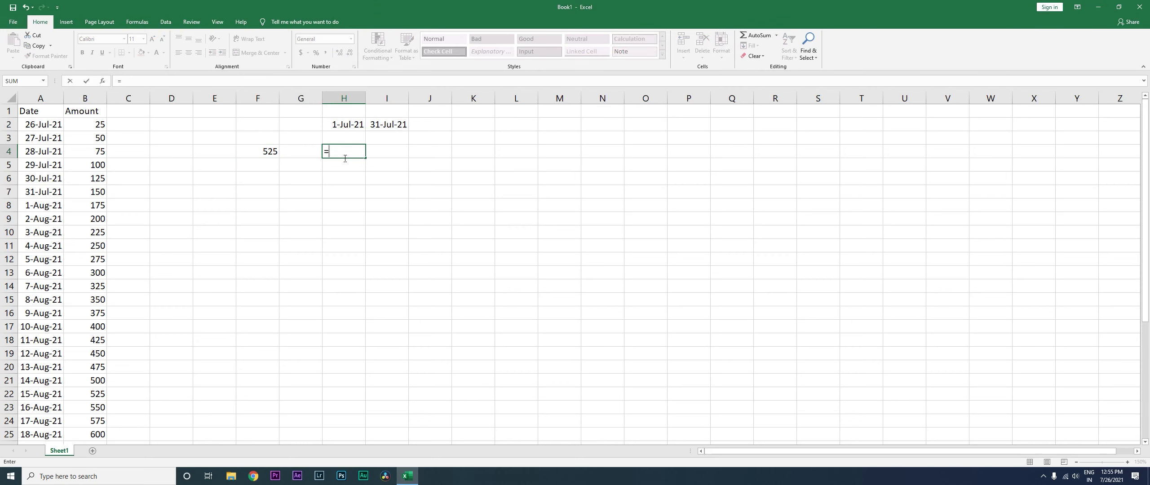
type("sumif")
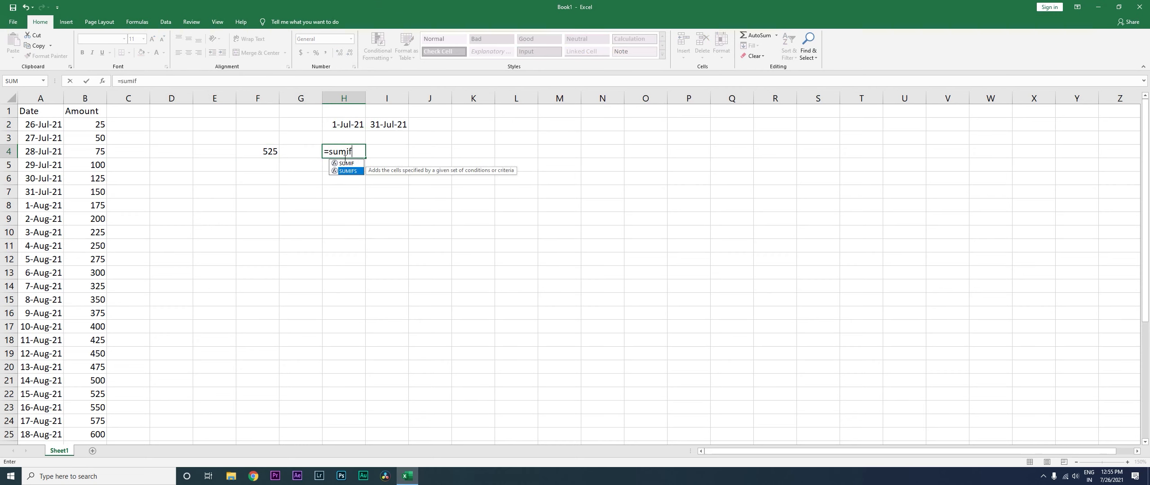
key("Tab")
left_click(95, 110)
key("ctrl+space")
type(",")
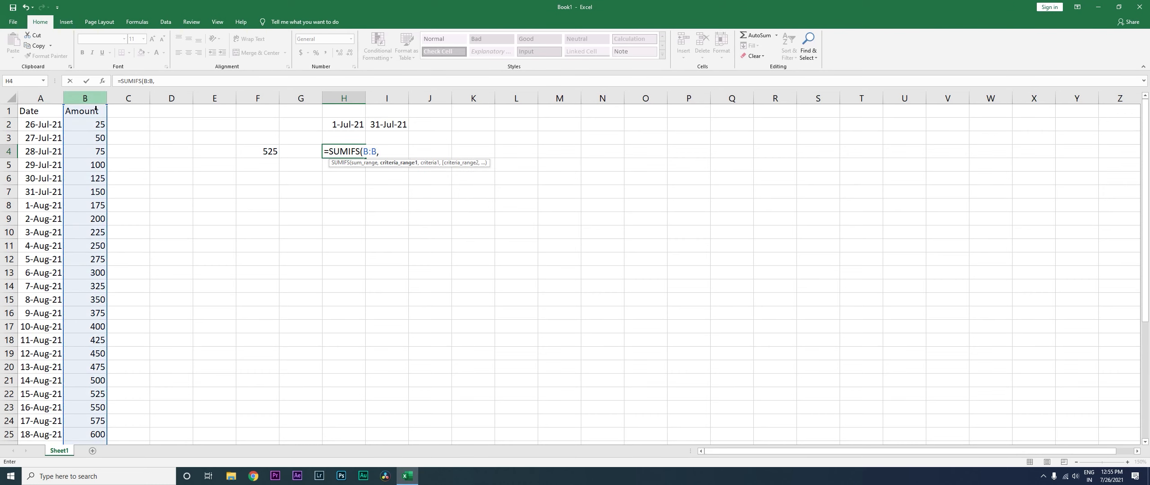
left_click(43, 110)
key("ctrl+space")
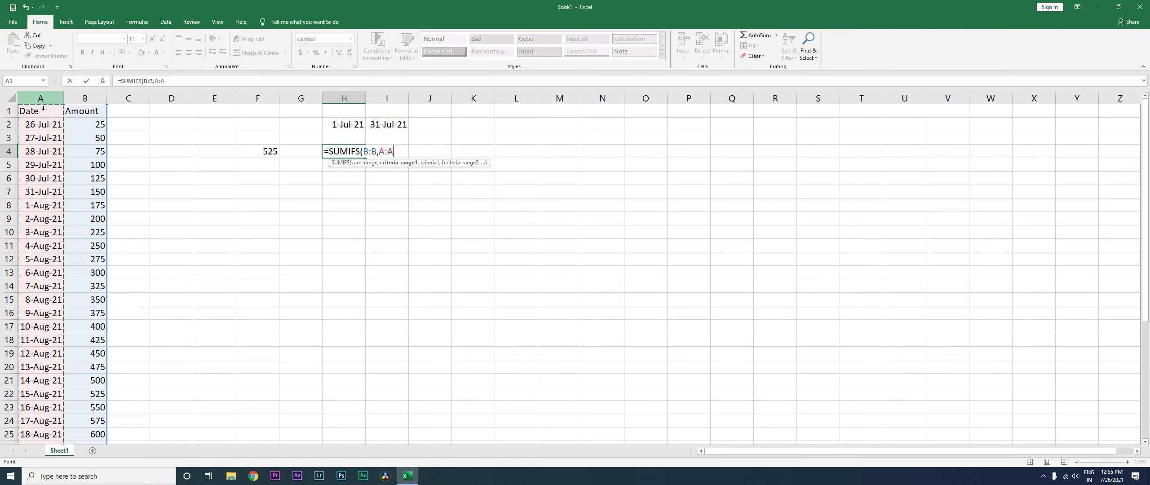
type(",")
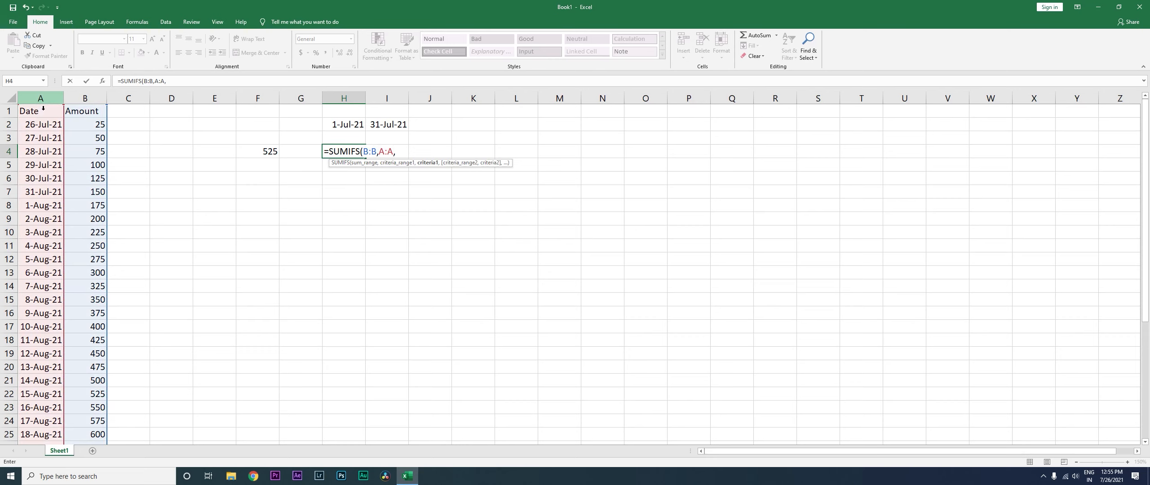
Finish the H4 formula with the start-date criterion ">="&H2.
type("\">=\"&")
left_click(349, 128)
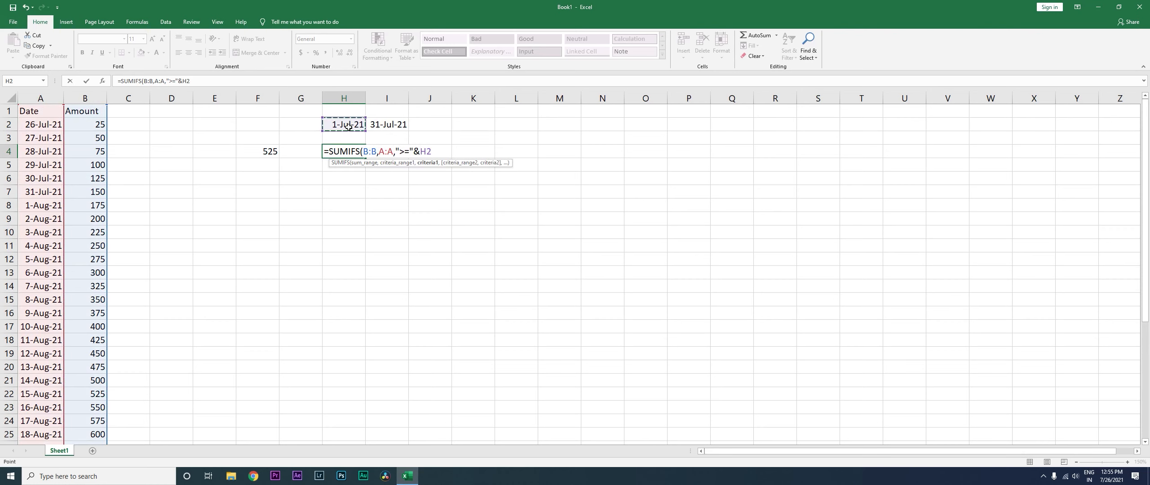
type(")")
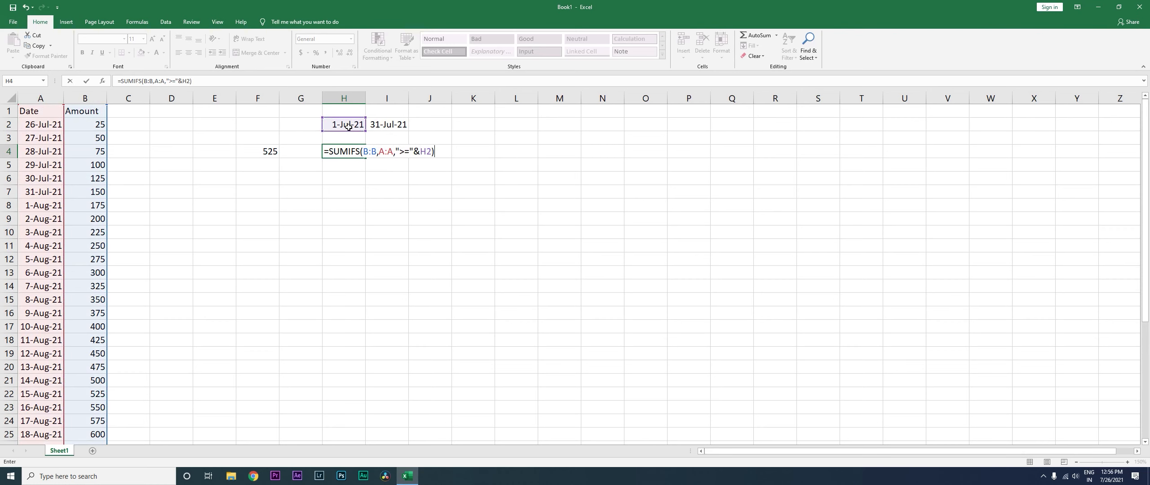
key("Return")
key("Up")
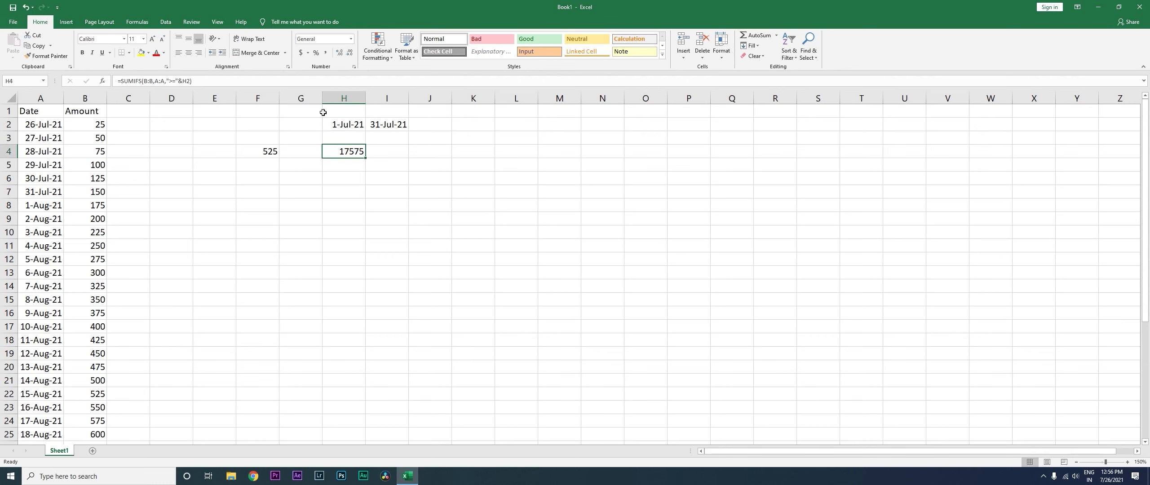
Extend the H4 formula with a second condition on column A, "<="&I2.
left_click(251, 84)
key("BackSpace")
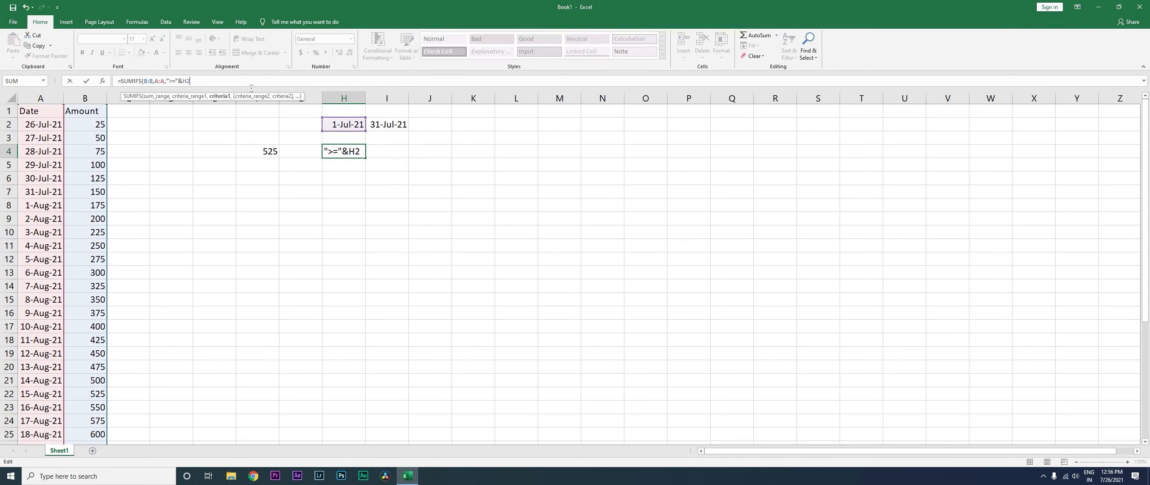
type(",")
left_click(51, 107)
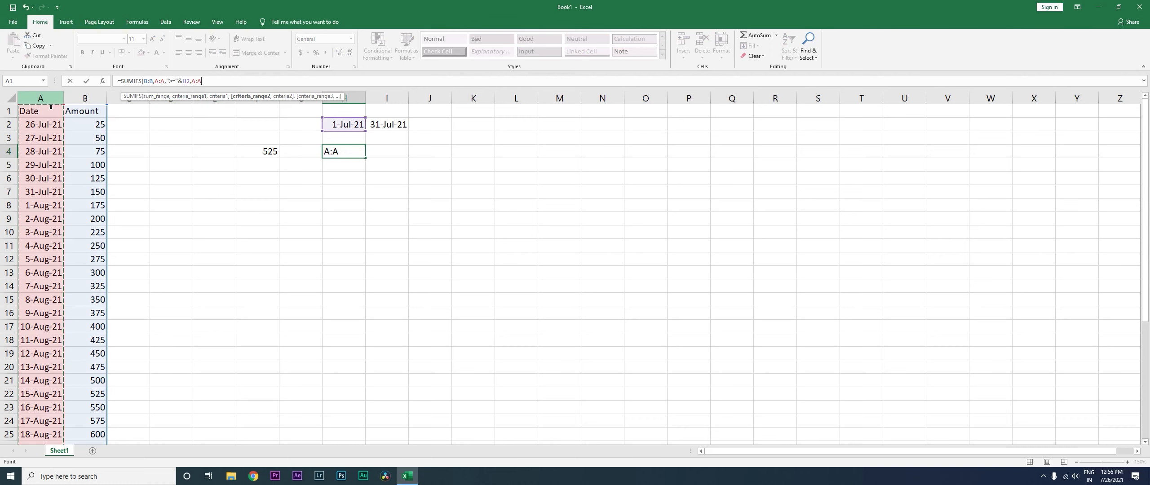
type(",\"<=")
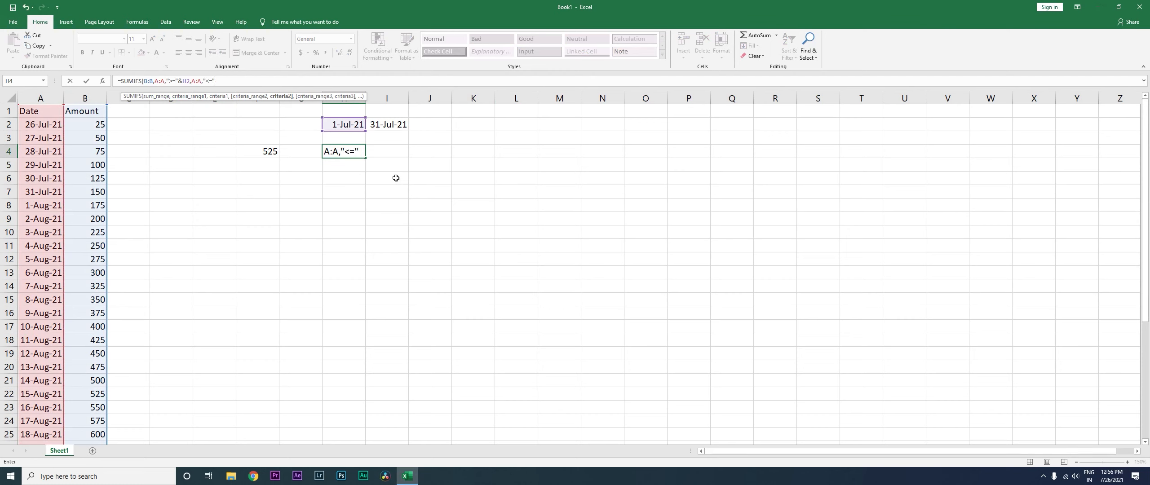
type("\"&")
left_click(393, 126)
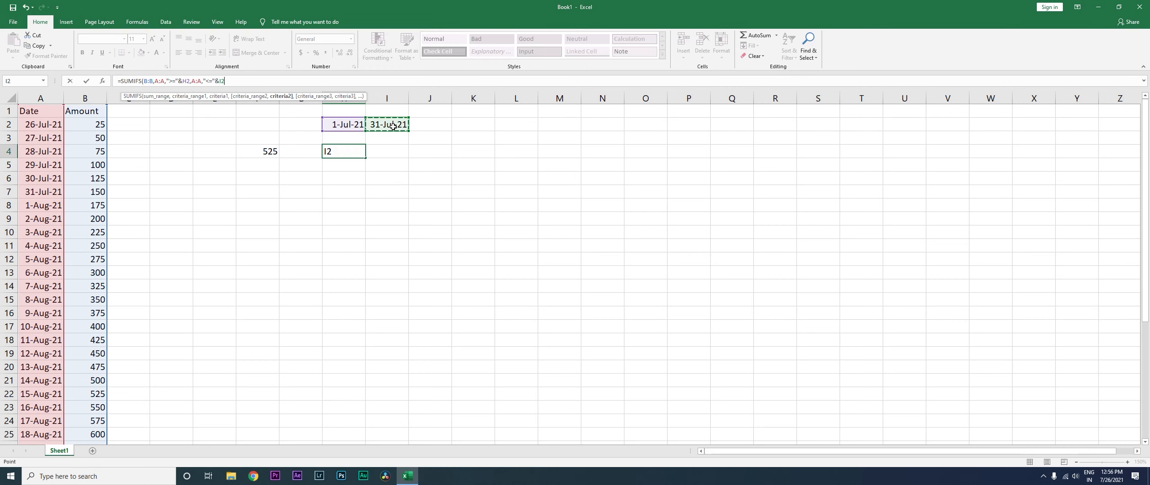
type(")")
key("Return")
key("Up")
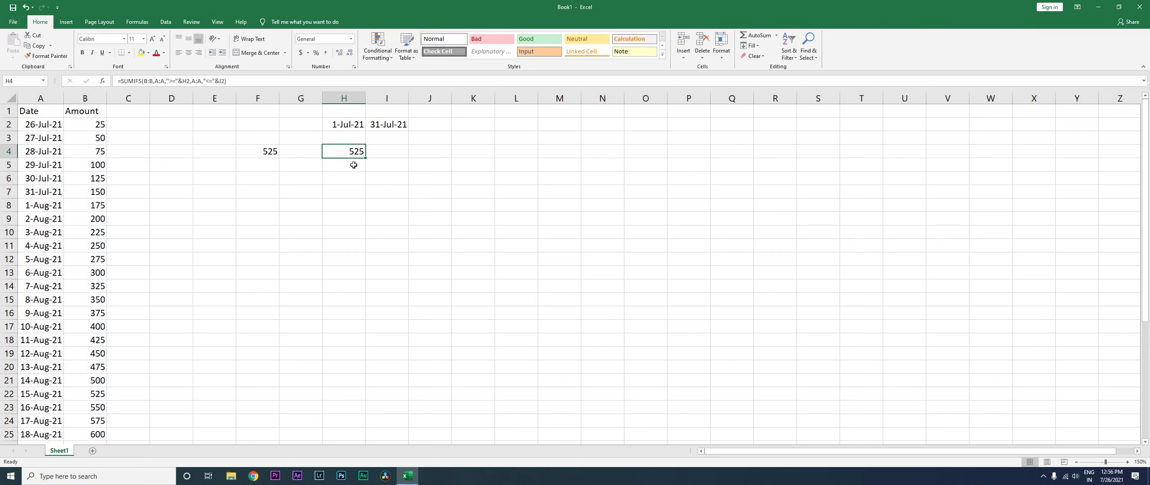
Set the end date in I2 to 8/30/2021 and compare the cell-referenced formula in H4 with the typed-date formula in F4.
left_click(267, 155)
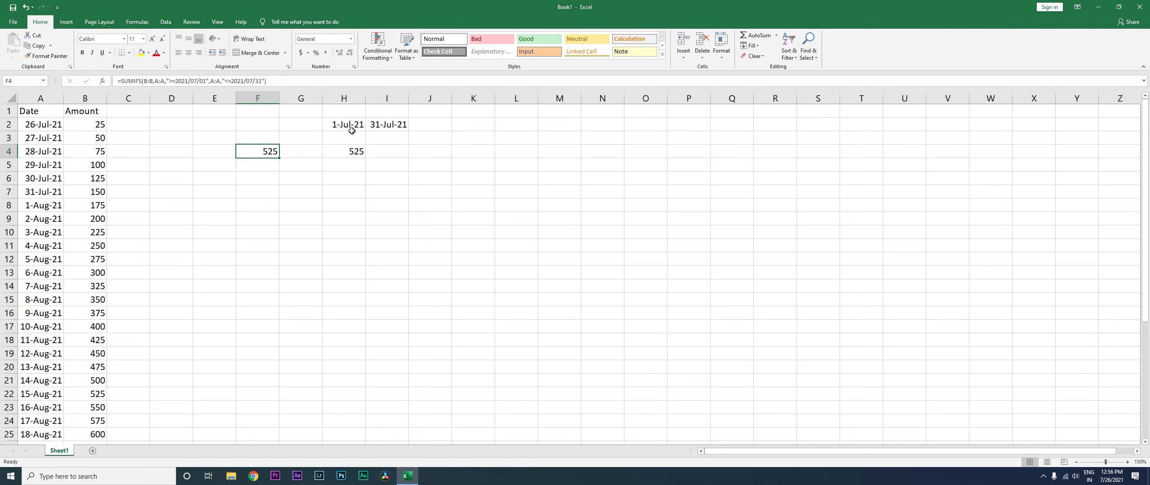
left_click(377, 128)
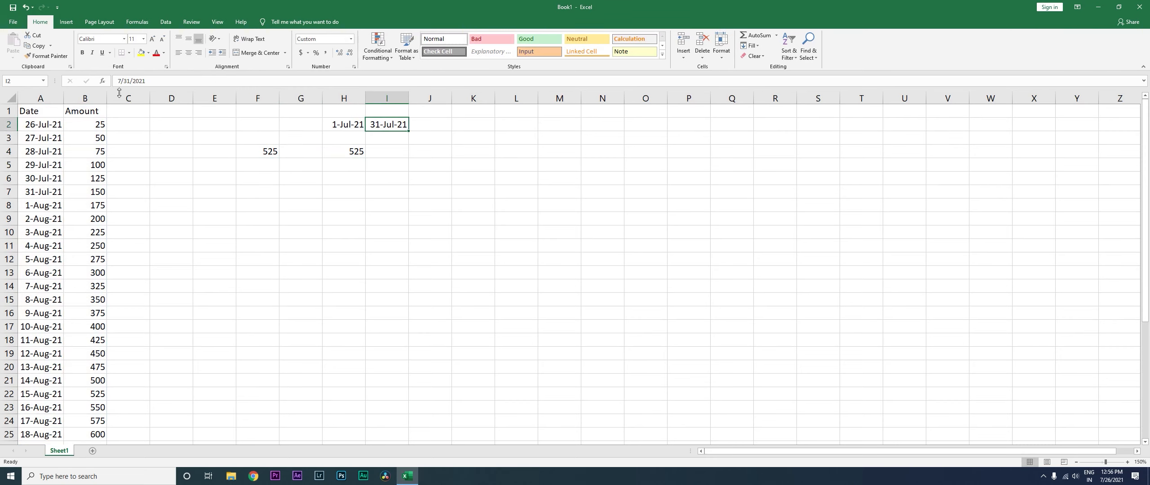
left_click(142, 85)
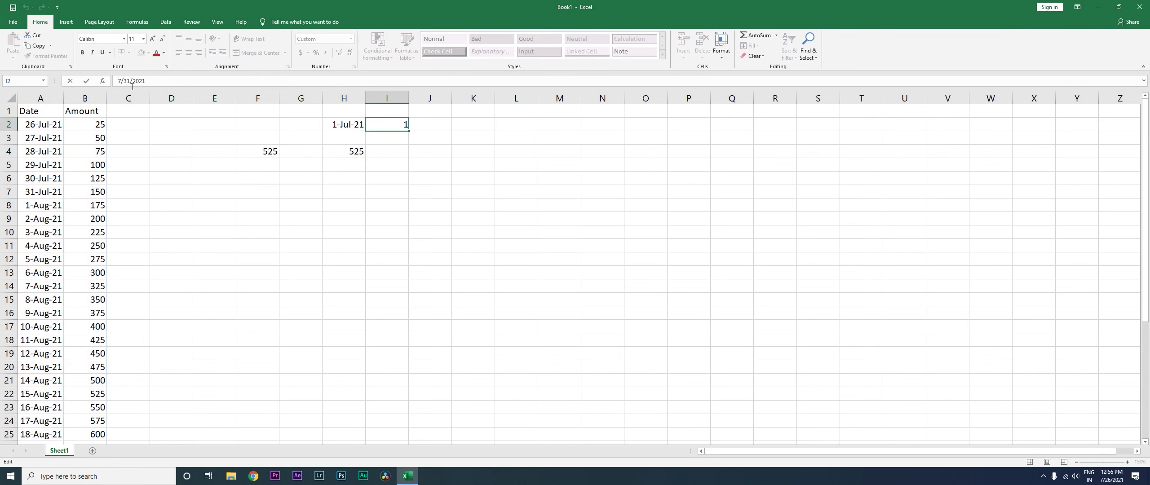
key("BackSpace")
type("8")
left_click(130, 87)
key("BackSpace")
type("0")
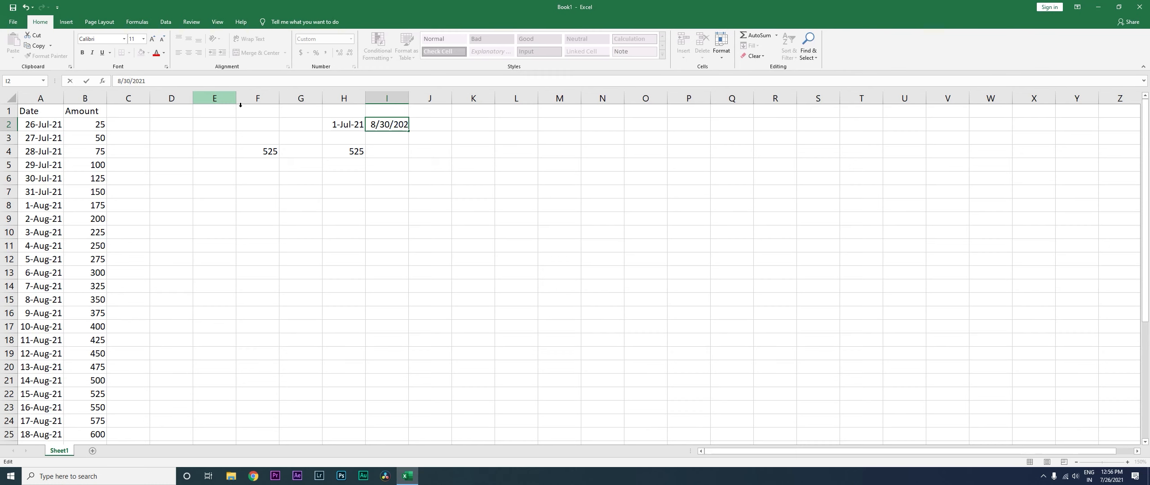
key("Return")
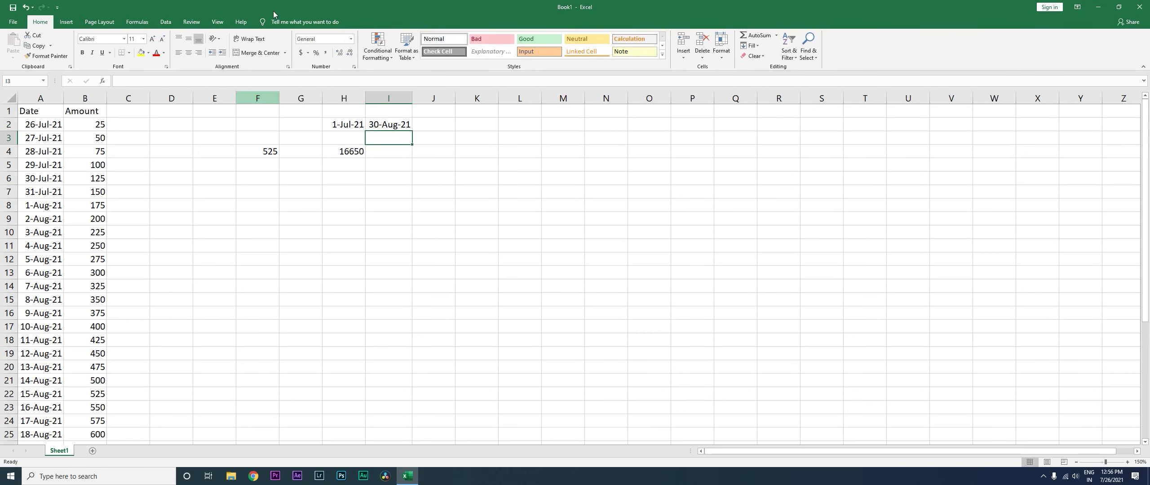
left_click(356, 156)
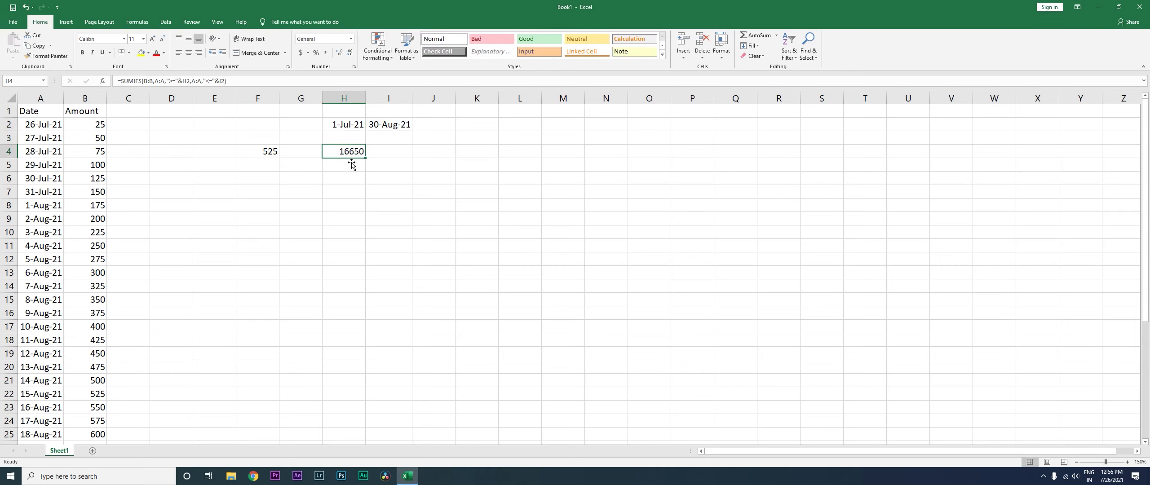
left_click(272, 158)
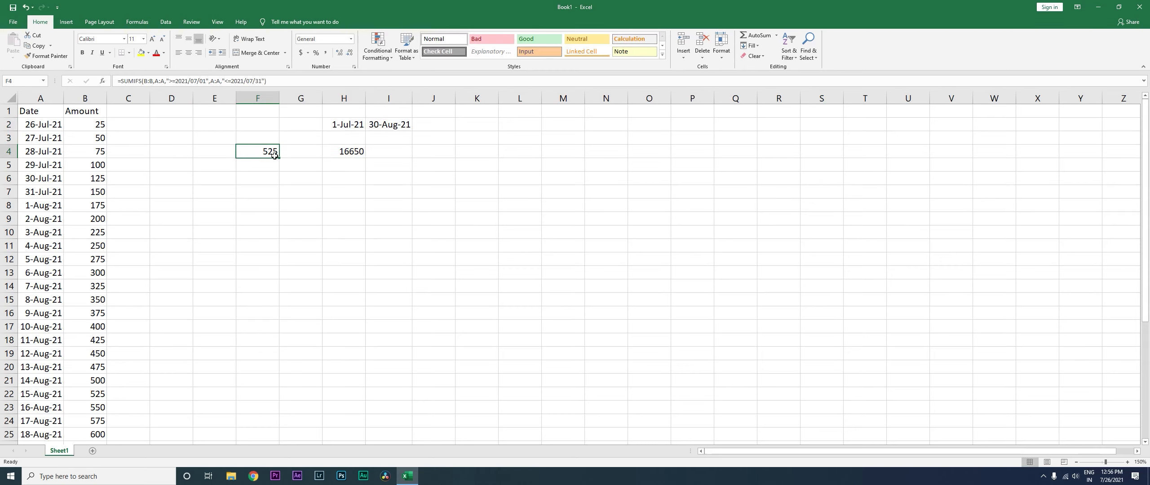
Set the end date in I2 to 8/15/2021 and check the SUMIFS result in H4.
left_click(401, 129)
left_click(131, 81)
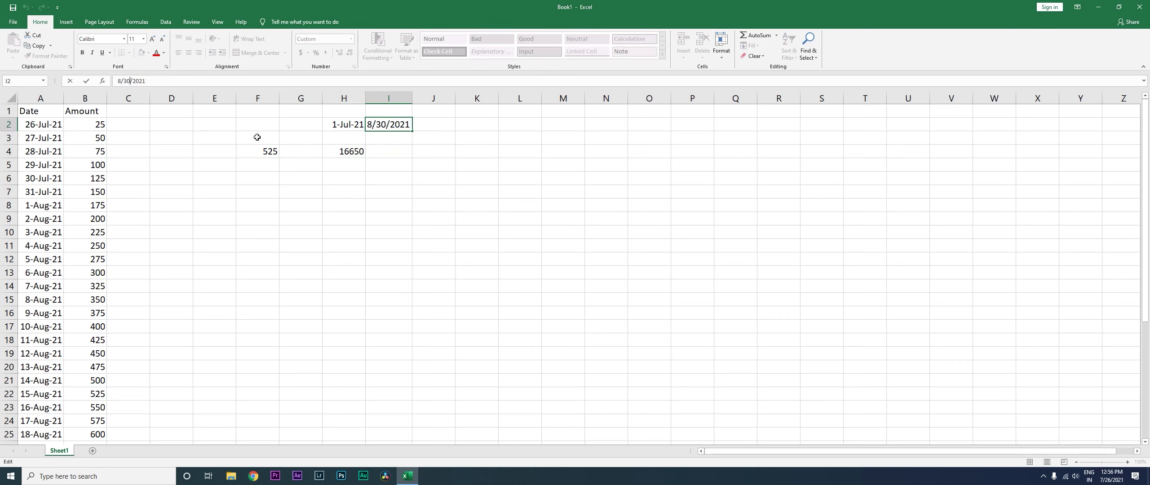
key("BackSpace")
key("BackSpace")
type("15")
key("Return")
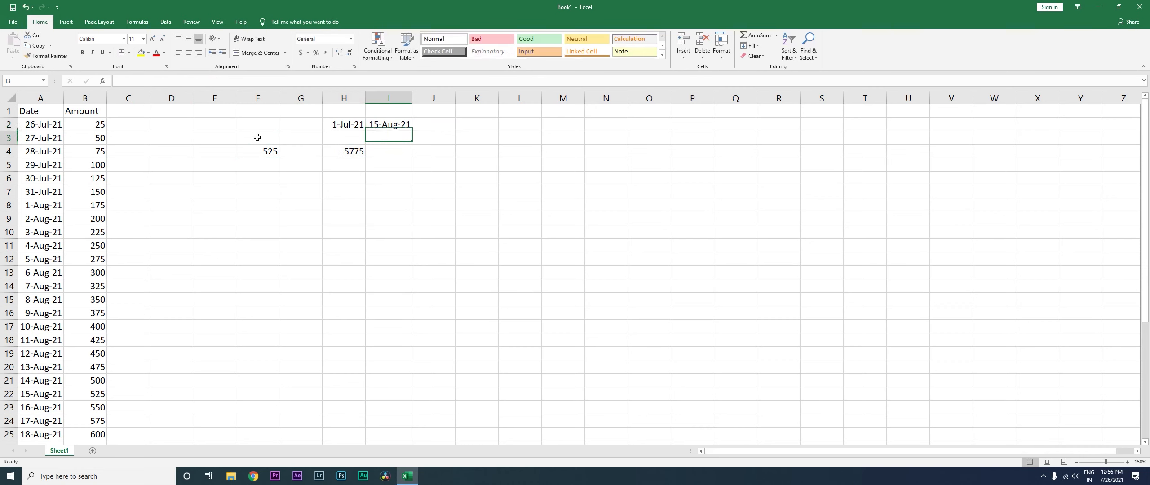
left_click(347, 157)
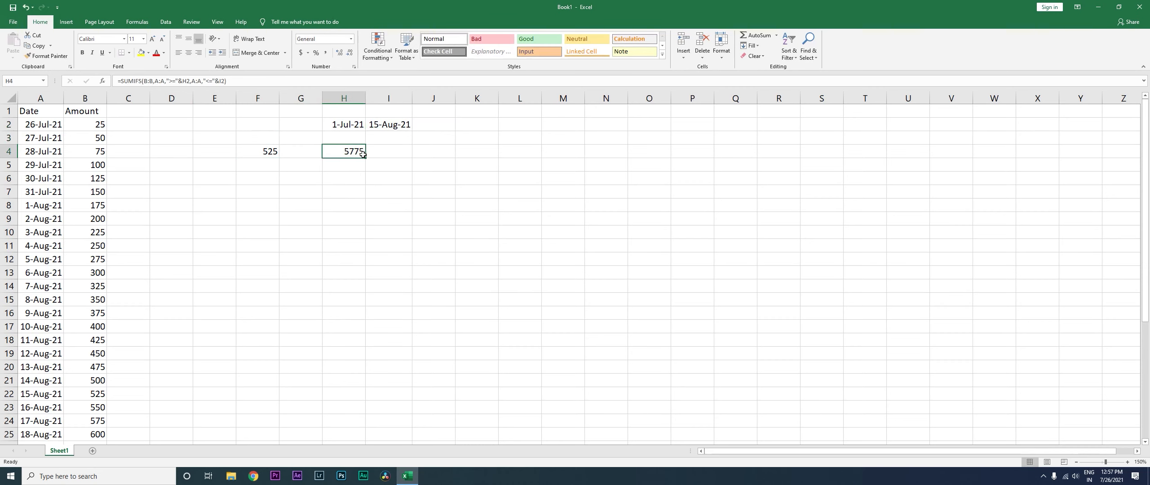